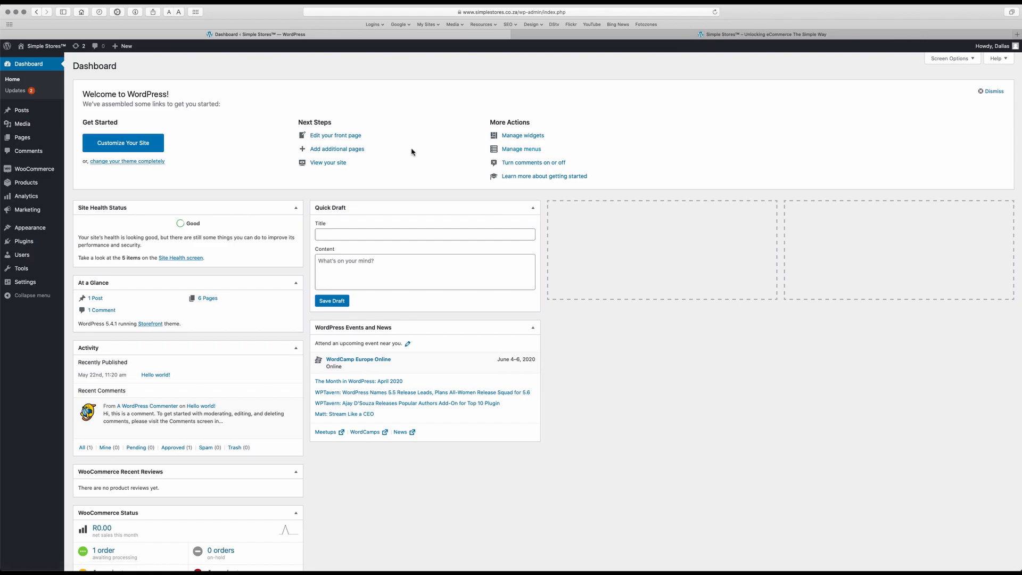
Create a new menu named 'Main Menu' under Appearance > Menus, assigned to Primary Menu.
mouse_move(37, 232)
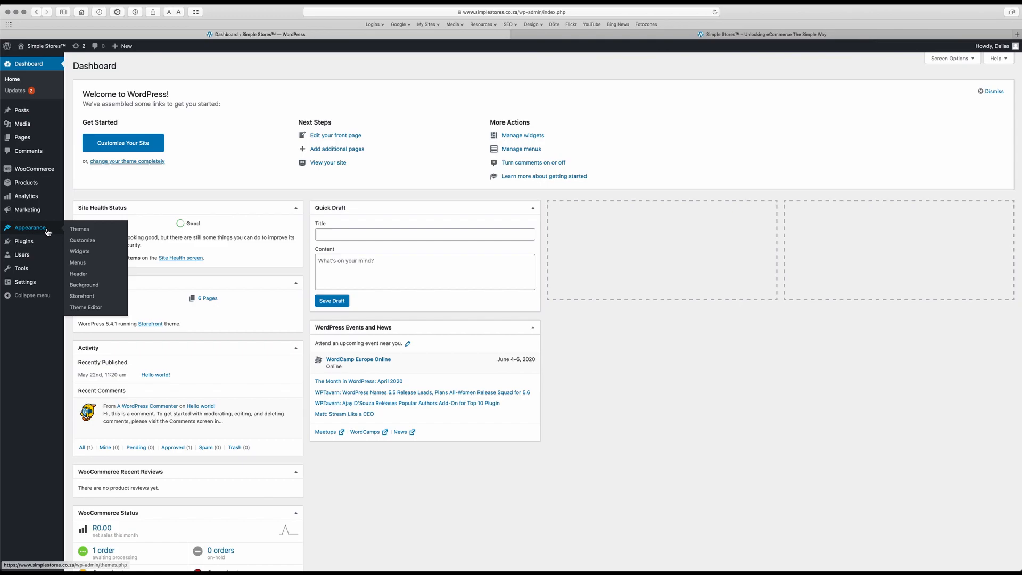
left_click(76, 267)
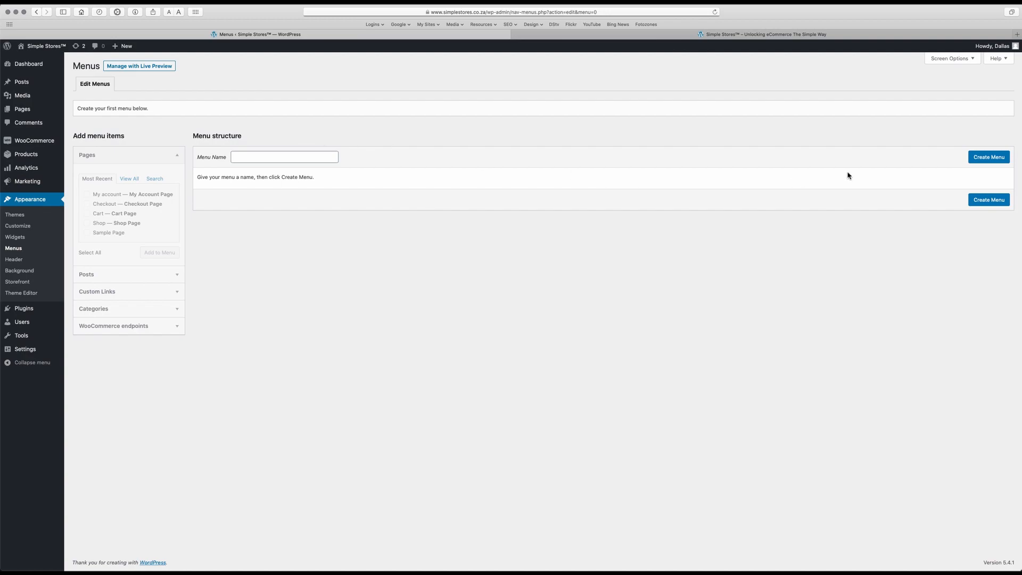
left_click(984, 158)
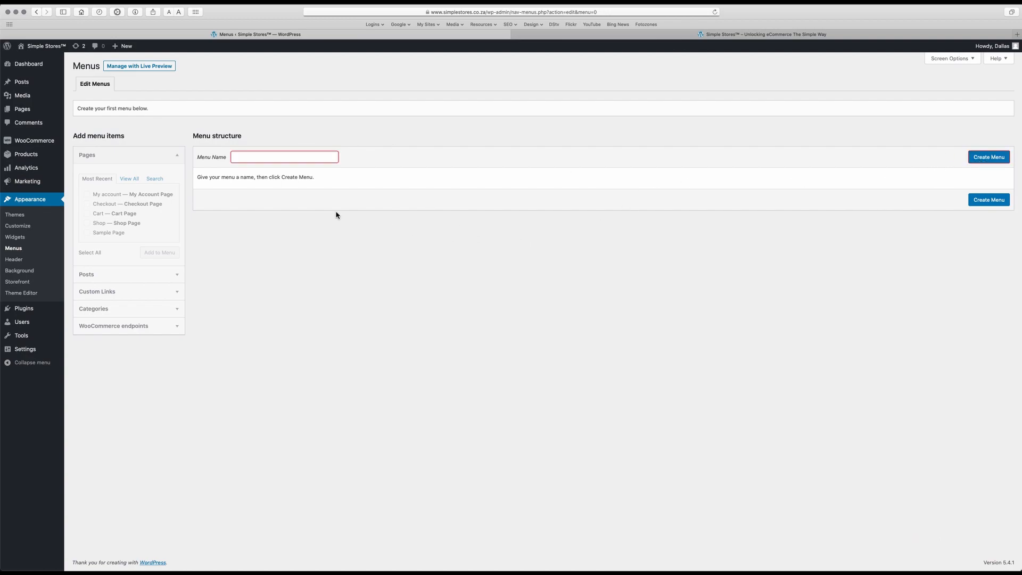
type("Main Menu")
left_click(998, 160)
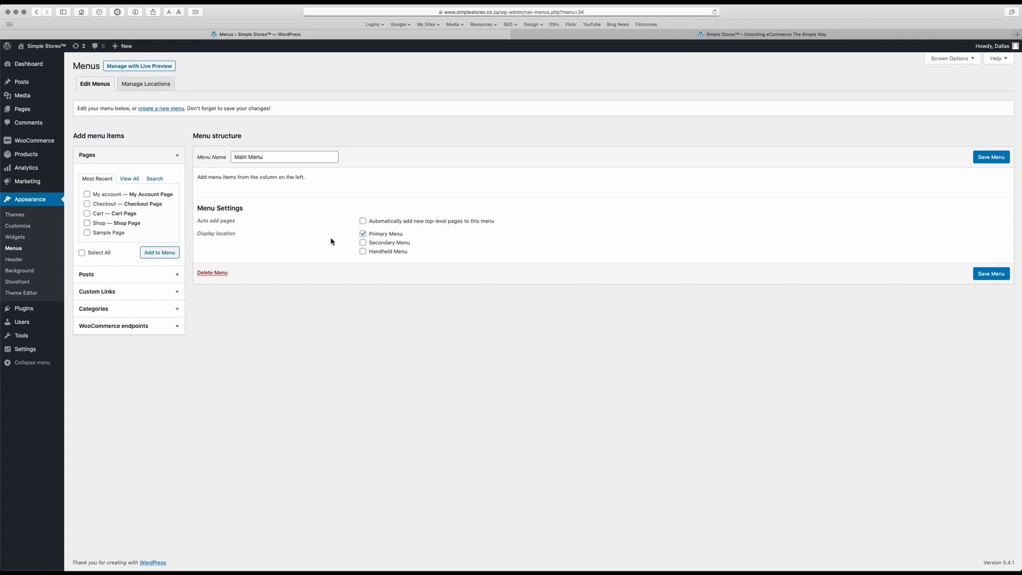
Save Main Menu and confirm it holds the Primary location, leaving Secondary Menu without a menu.
left_click(998, 275)
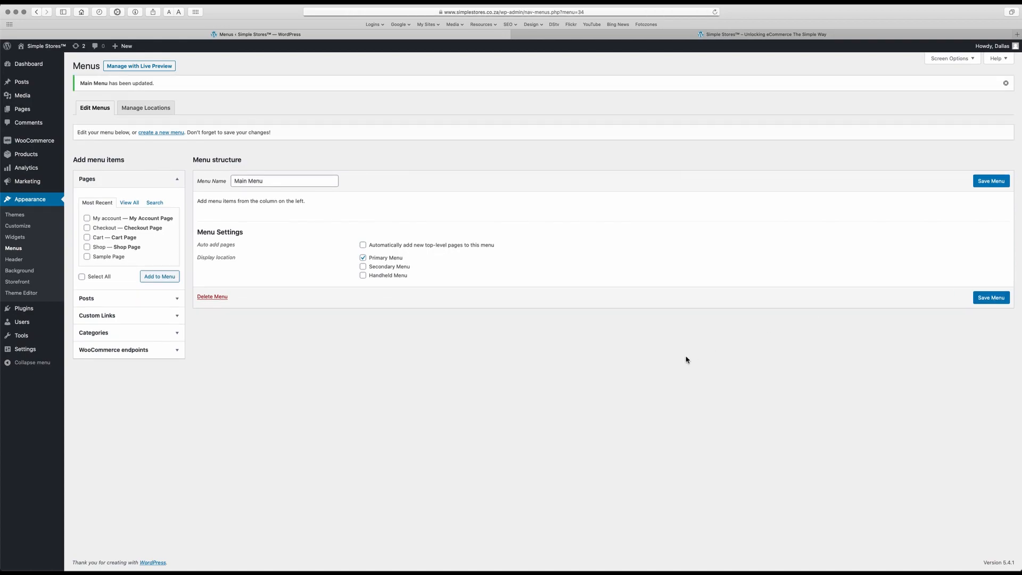
left_click(163, 115)
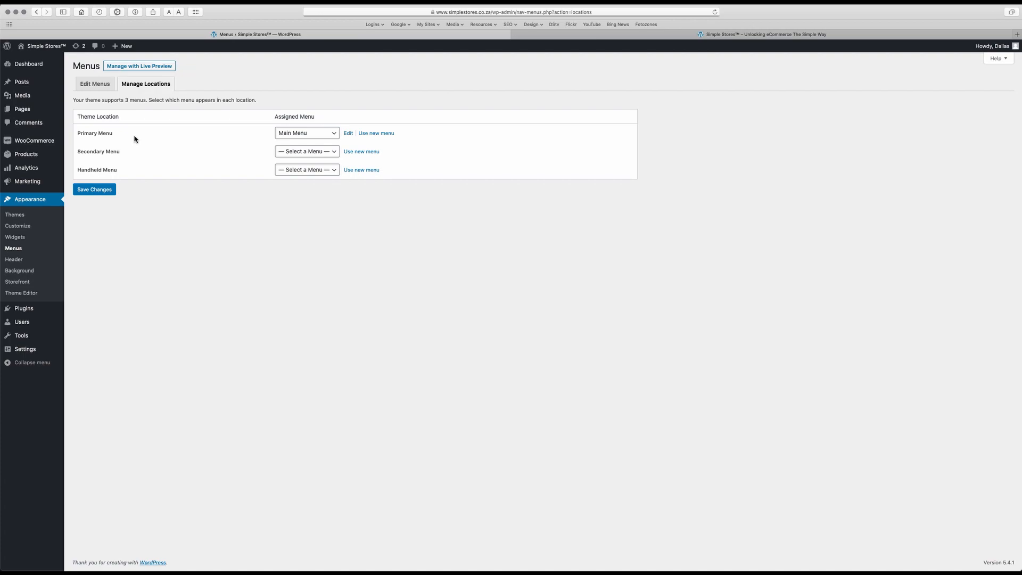
left_click(306, 136)
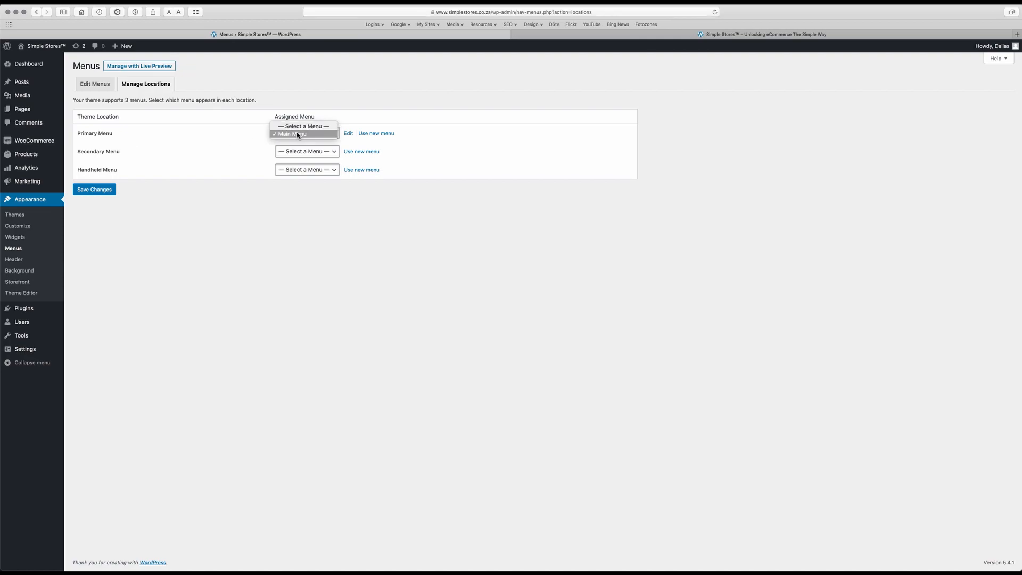
left_click(263, 136)
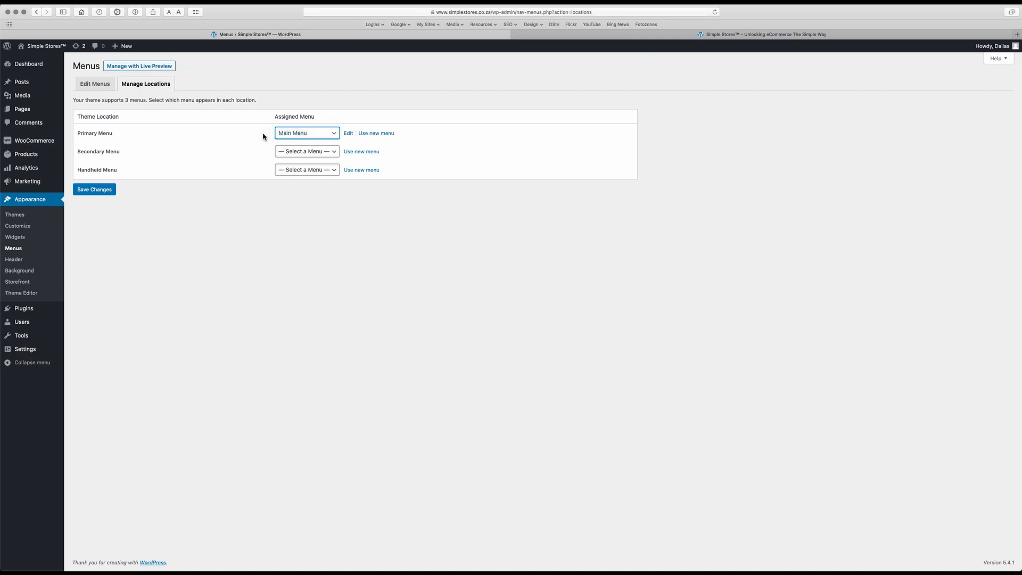
left_click(306, 154)
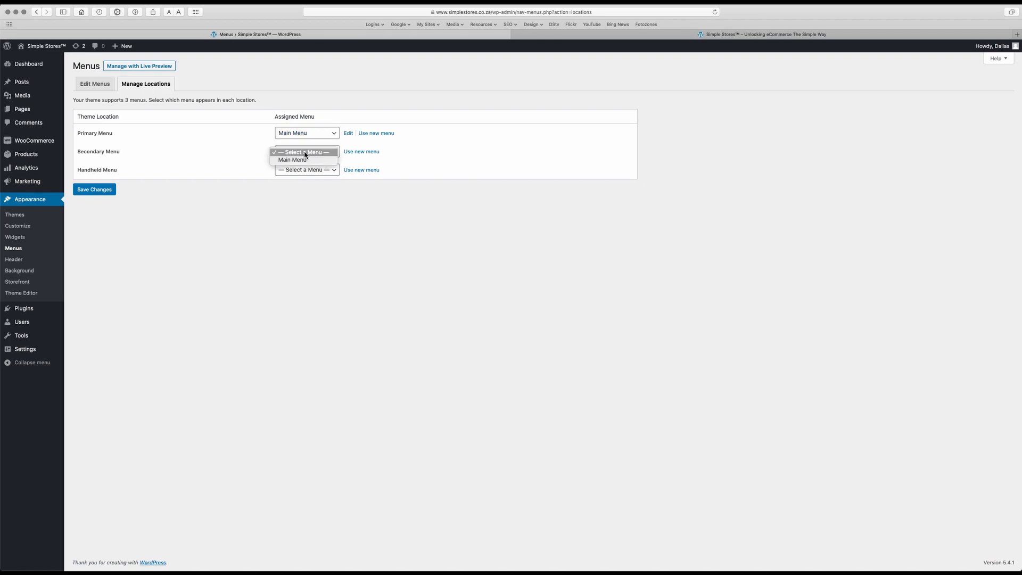
left_click(244, 151)
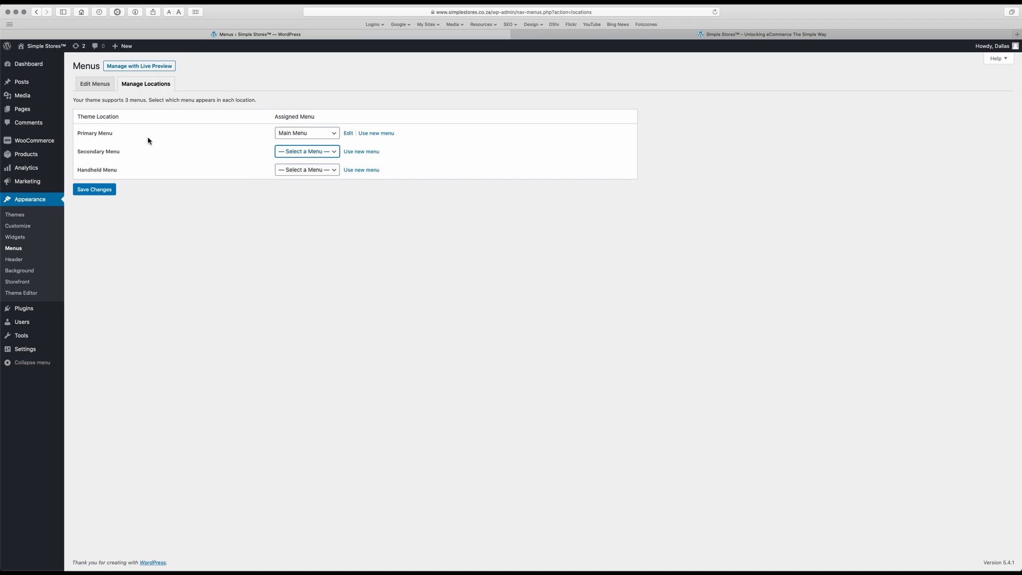
left_click(98, 90)
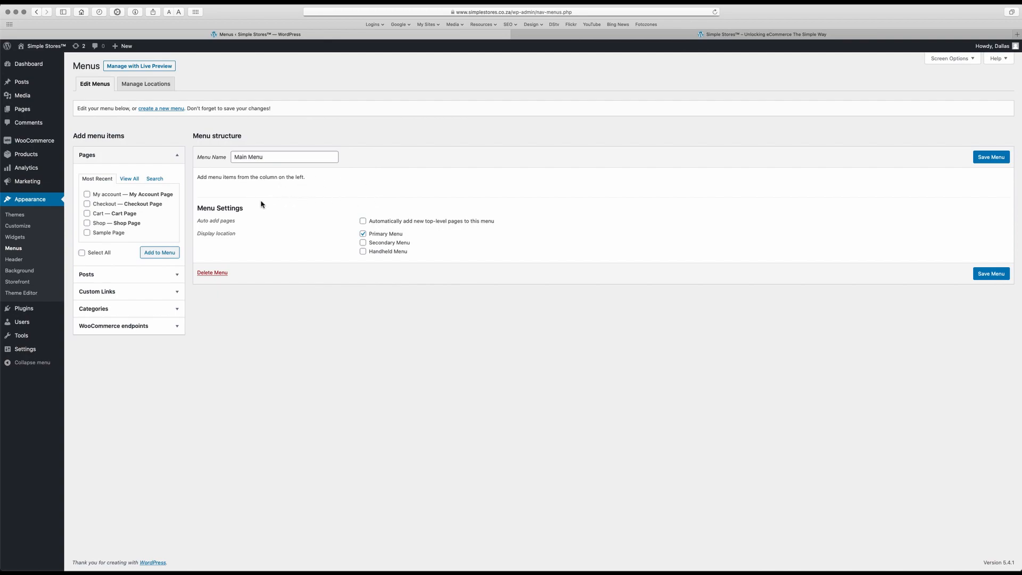
left_click(129, 179)
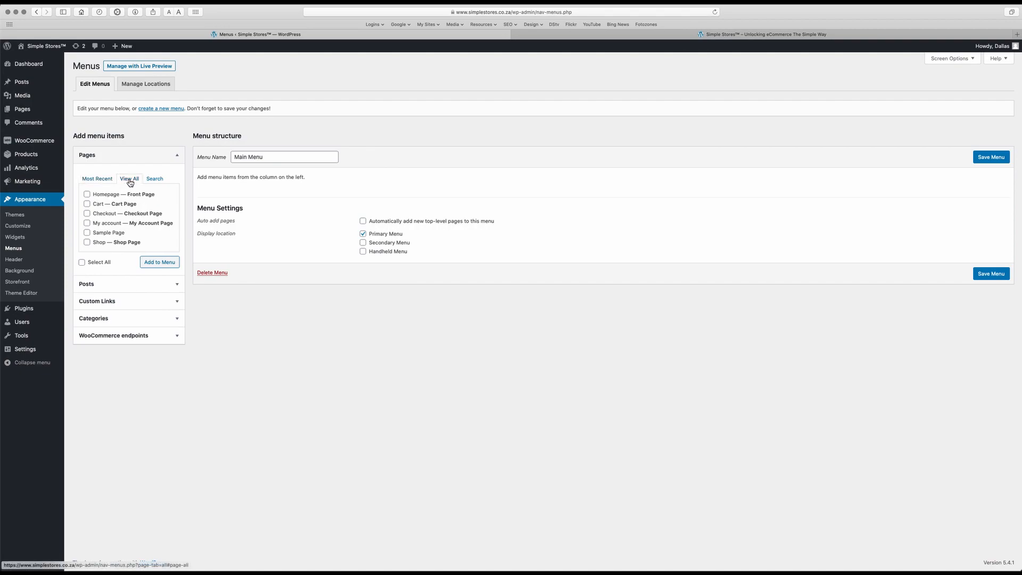
left_click(91, 181)
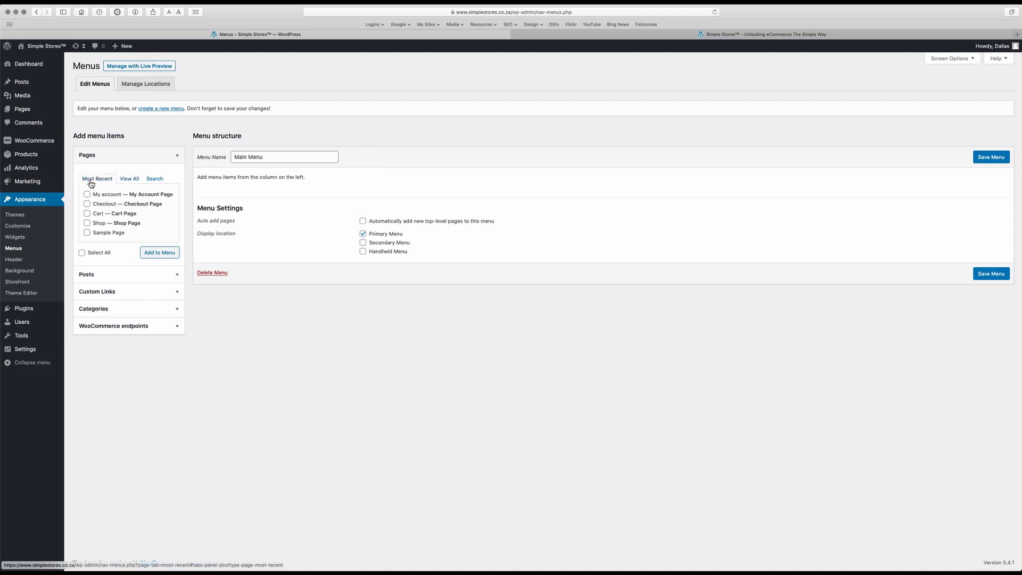
left_click(130, 179)
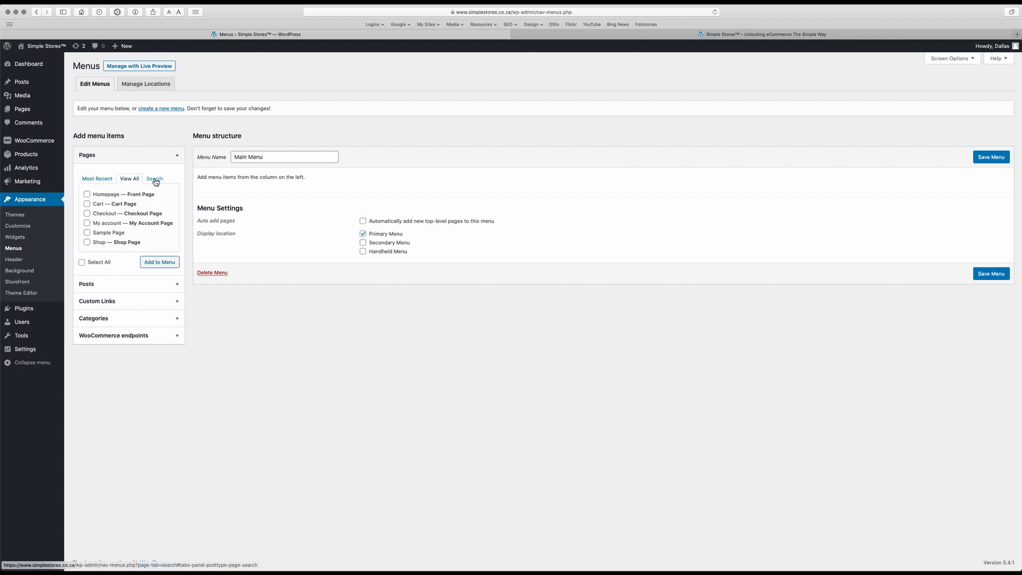
left_click(155, 180)
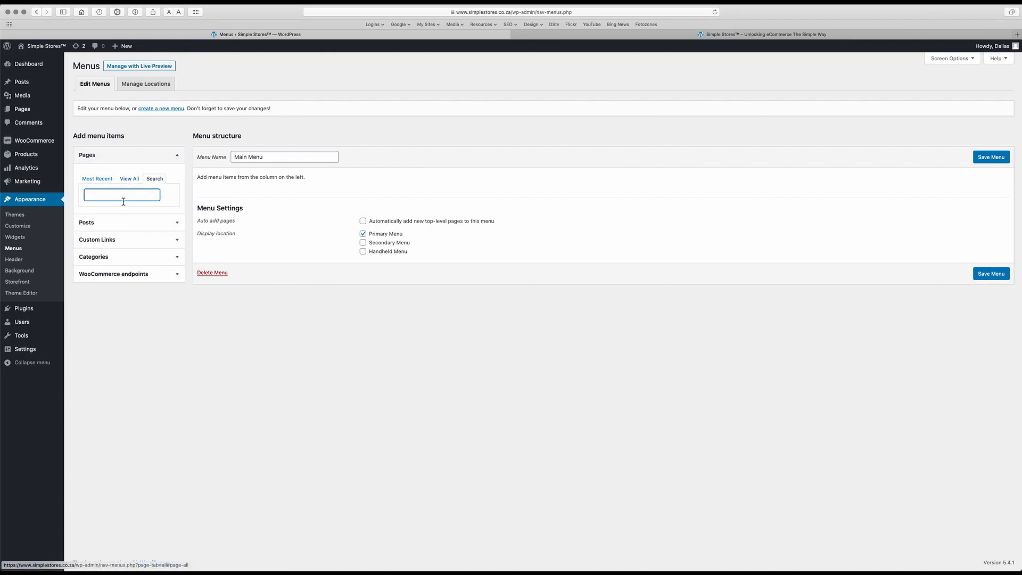
left_click(166, 224)
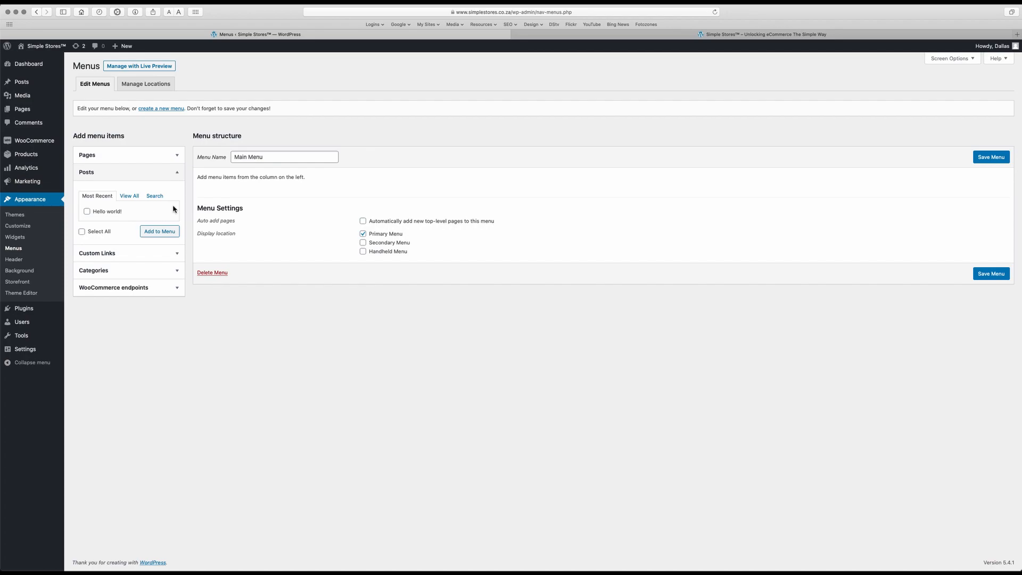
left_click(171, 254)
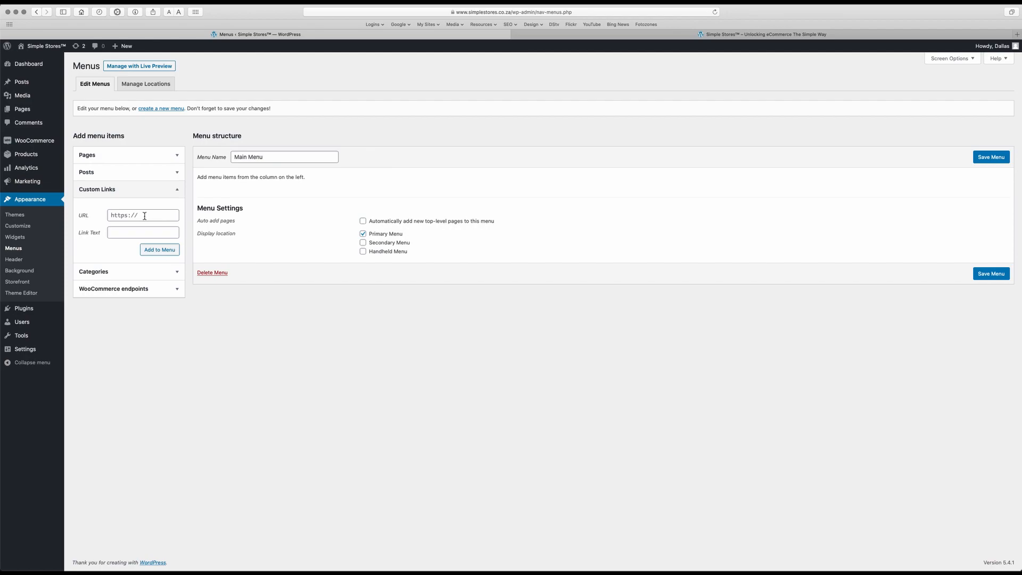
left_click(176, 192)
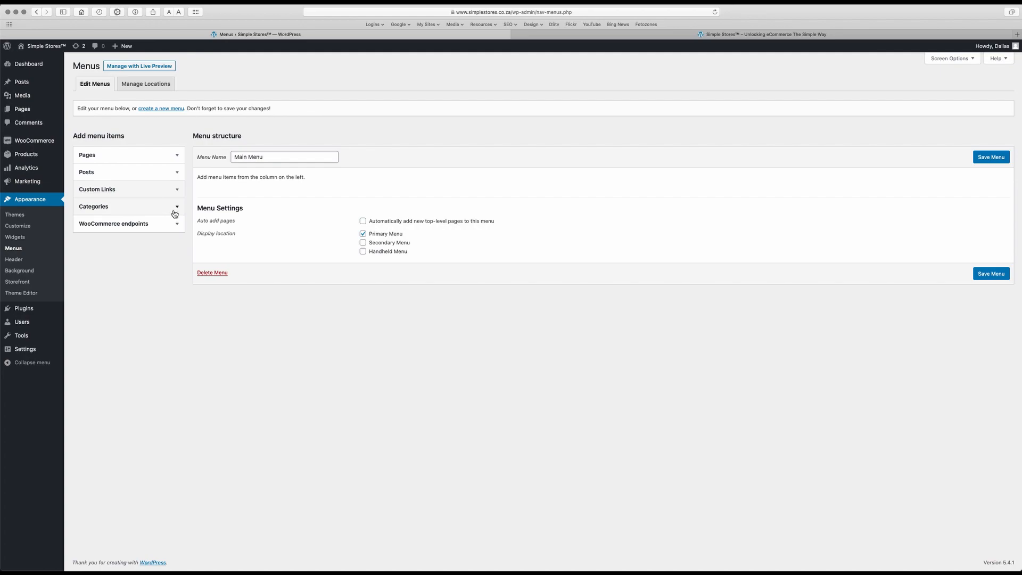
left_click(175, 211)
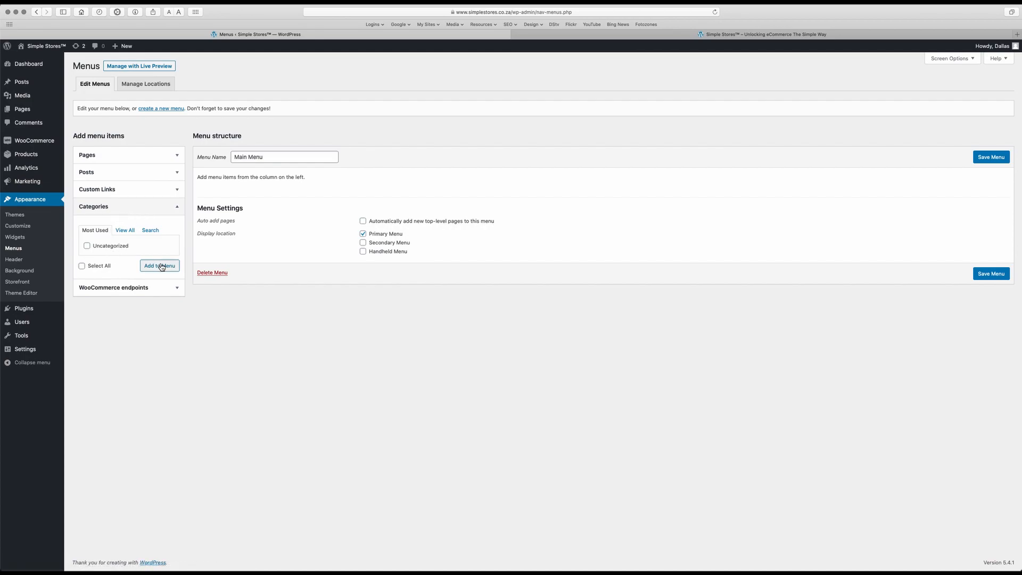
left_click(159, 287)
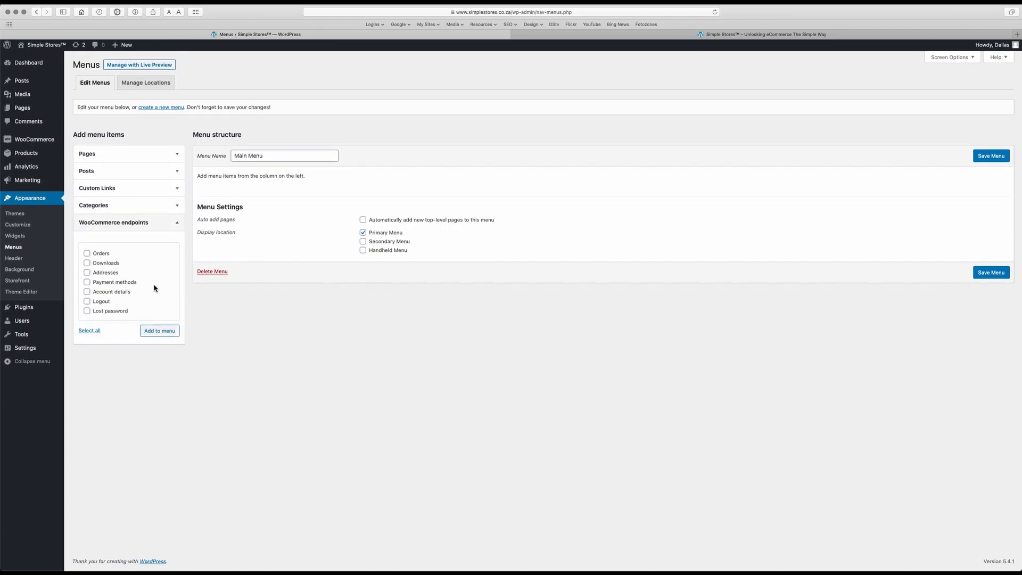
left_click(178, 230)
Add the most recent pages to Main Menu.
left_click(169, 160)
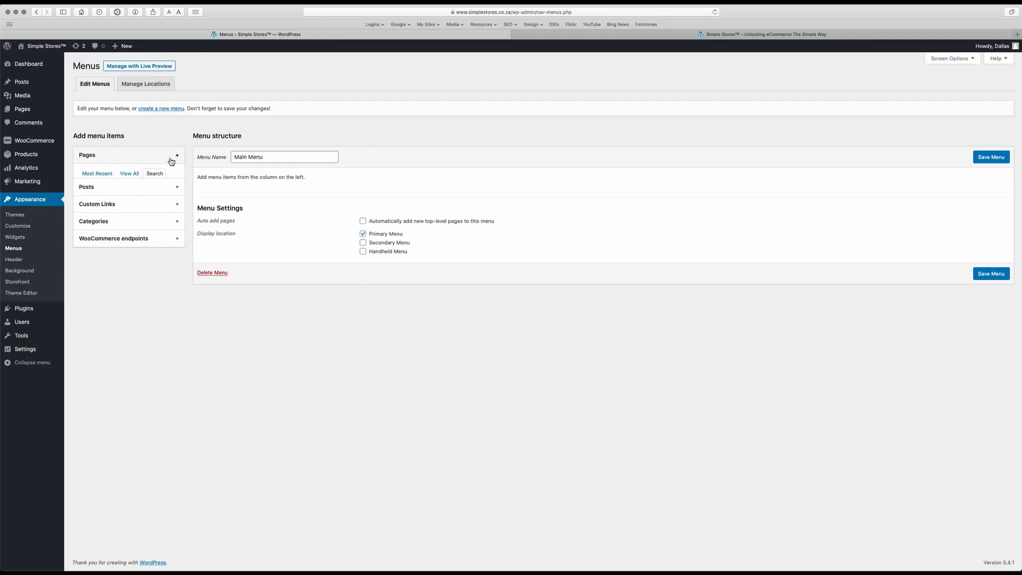
left_click(105, 183)
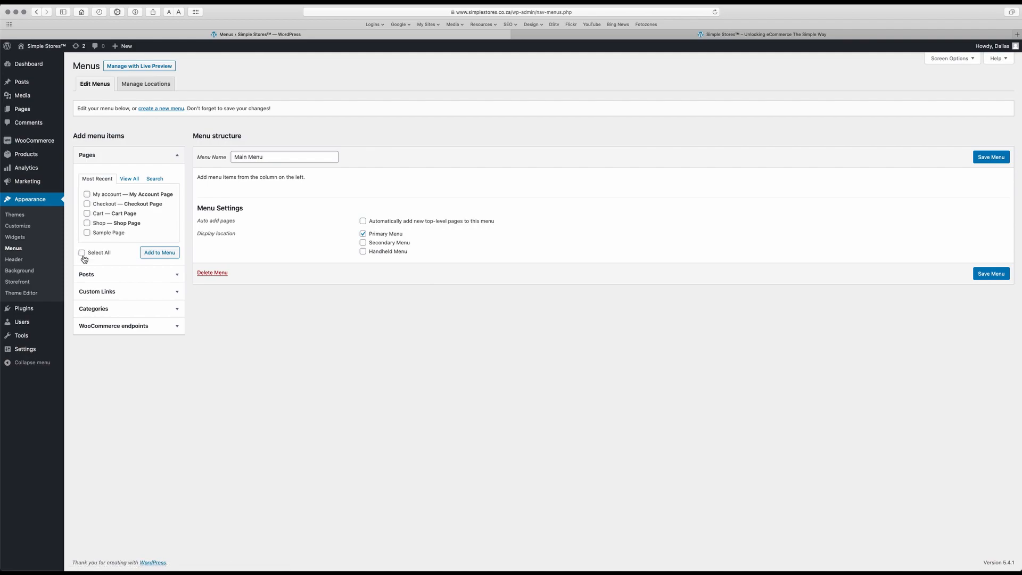
left_click(157, 258)
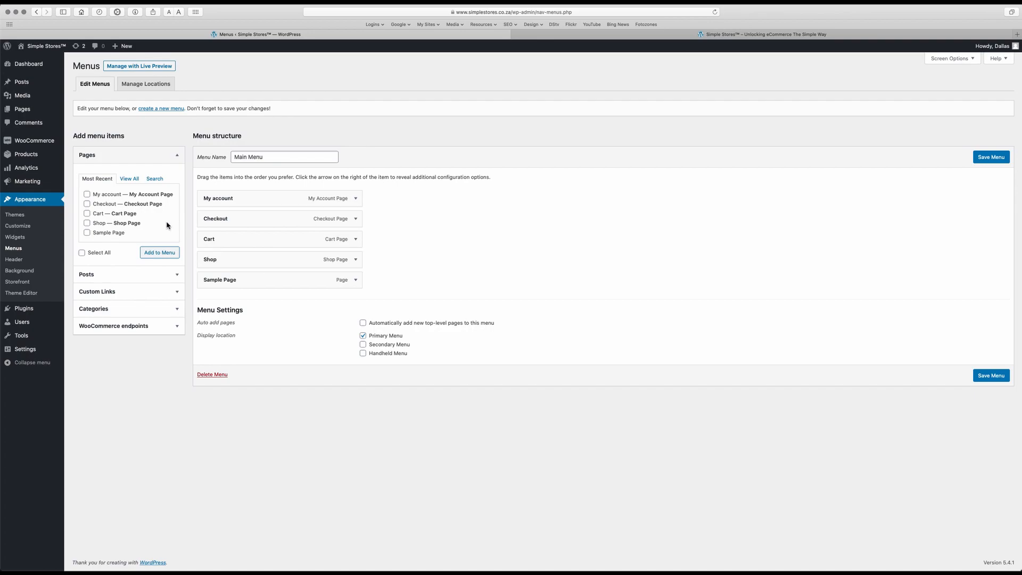
Add the Homepage page from the full pages list to the top of Main Menu.
left_click(136, 181)
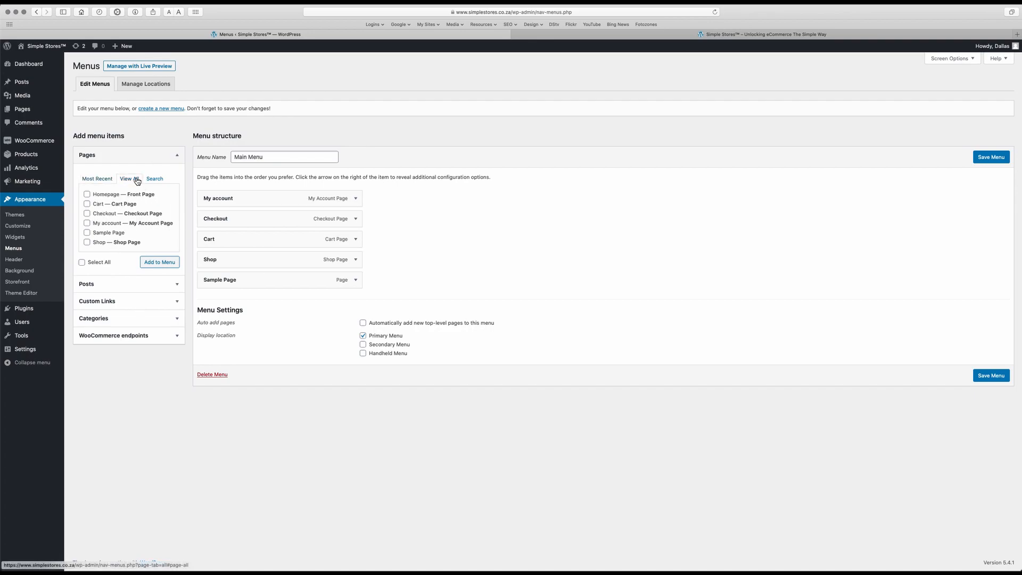
left_click(89, 196)
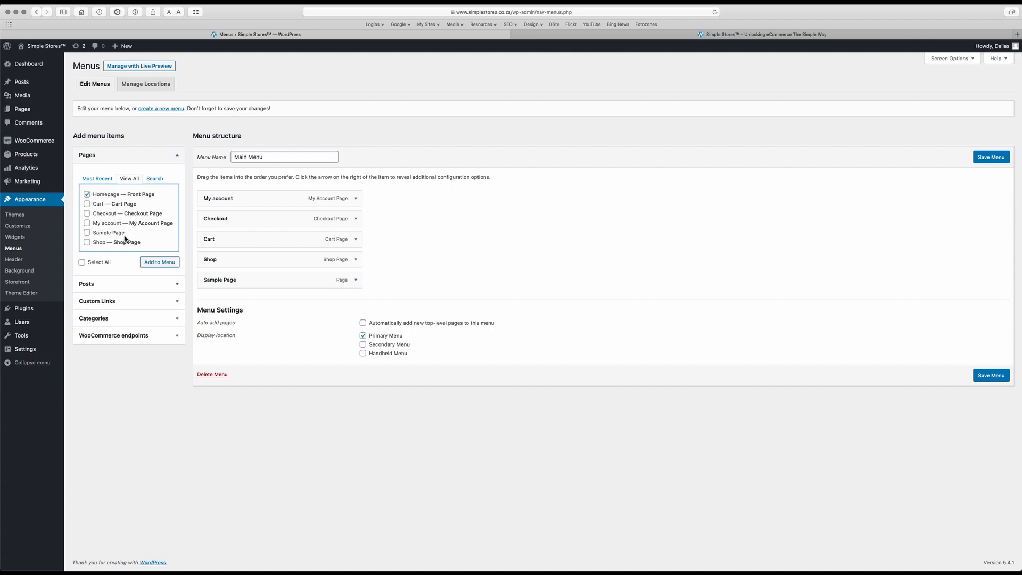
left_click(158, 262)
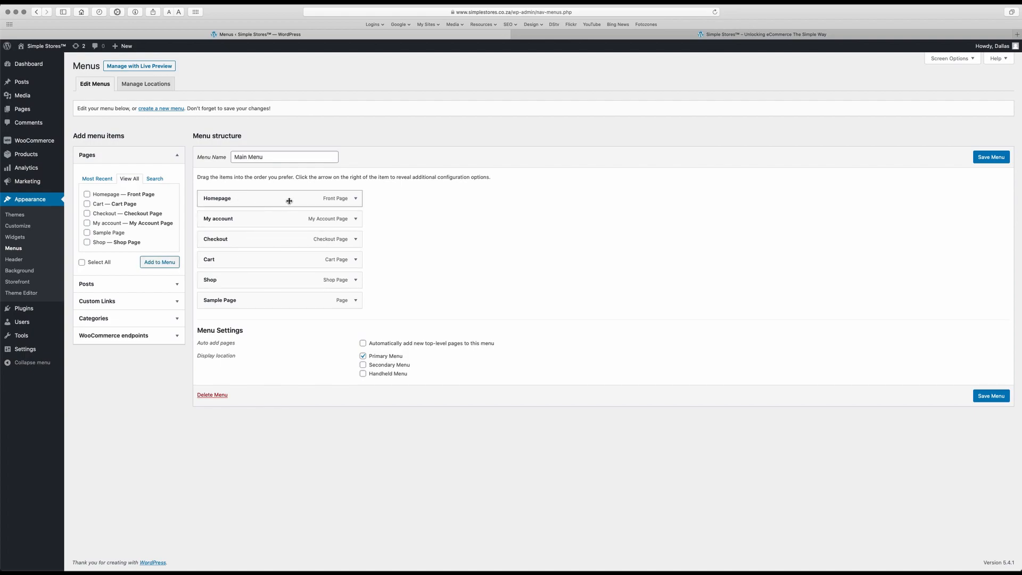
Shorten the Homepage item's Navigation Label from 'Homepage' to 'Home'.
left_click(355, 200)
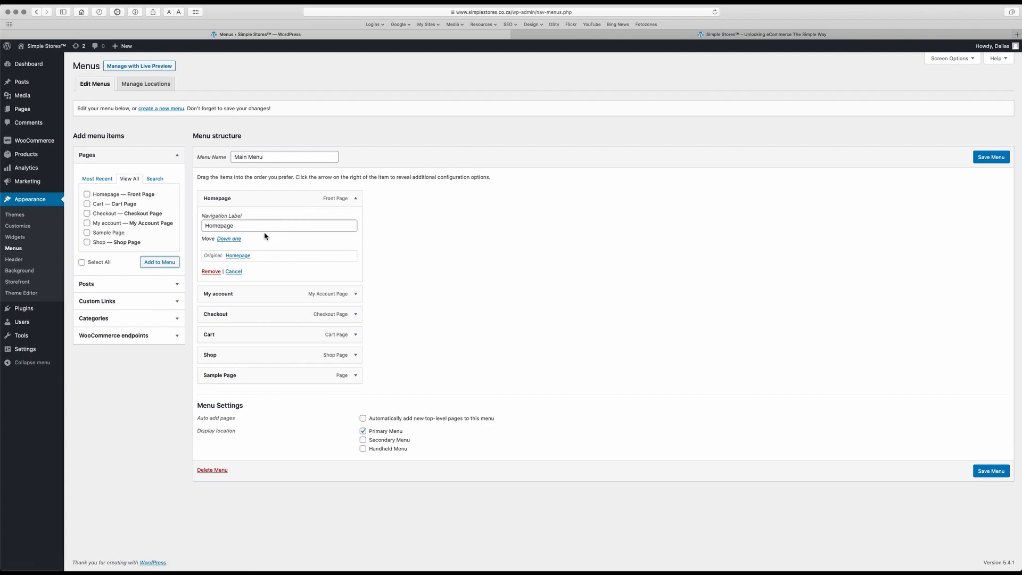
left_click(235, 229)
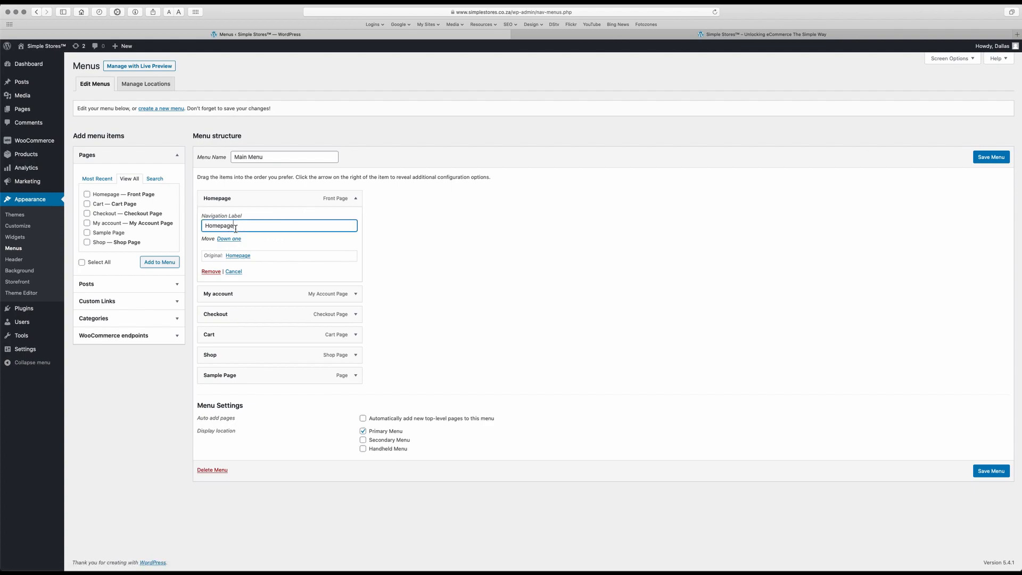
key("BackSpace")
key("BackSpace")
left_click(357, 248)
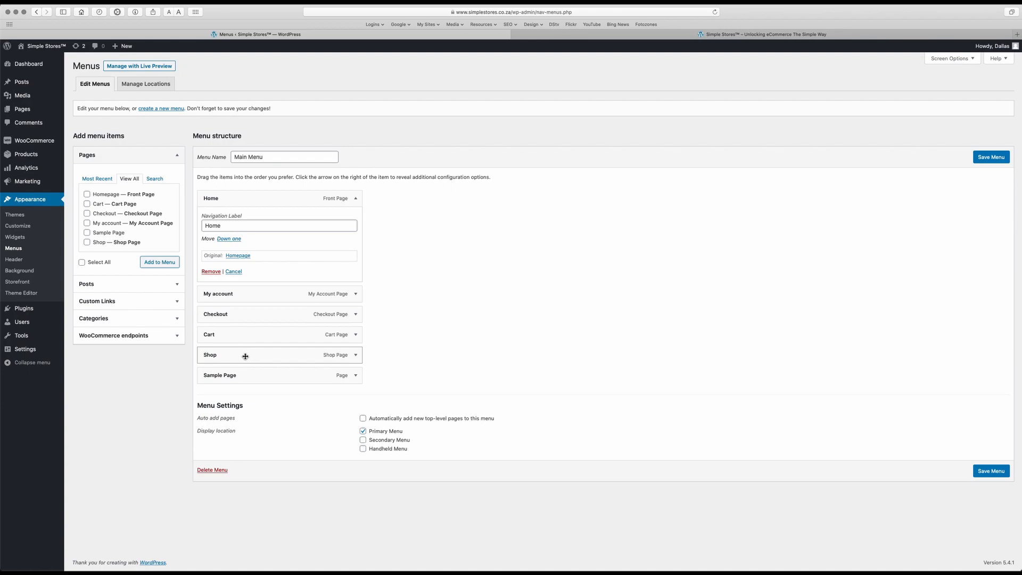
Drag Shop directly under Home and Sample Page directly under Shop.
left_click_drag(245, 356, 239, 294)
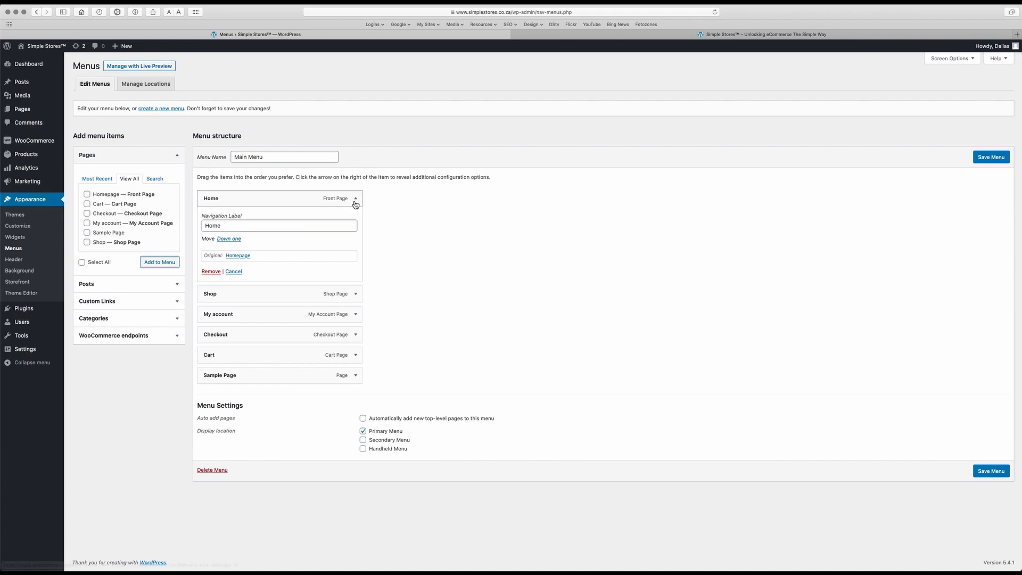
left_click(357, 202)
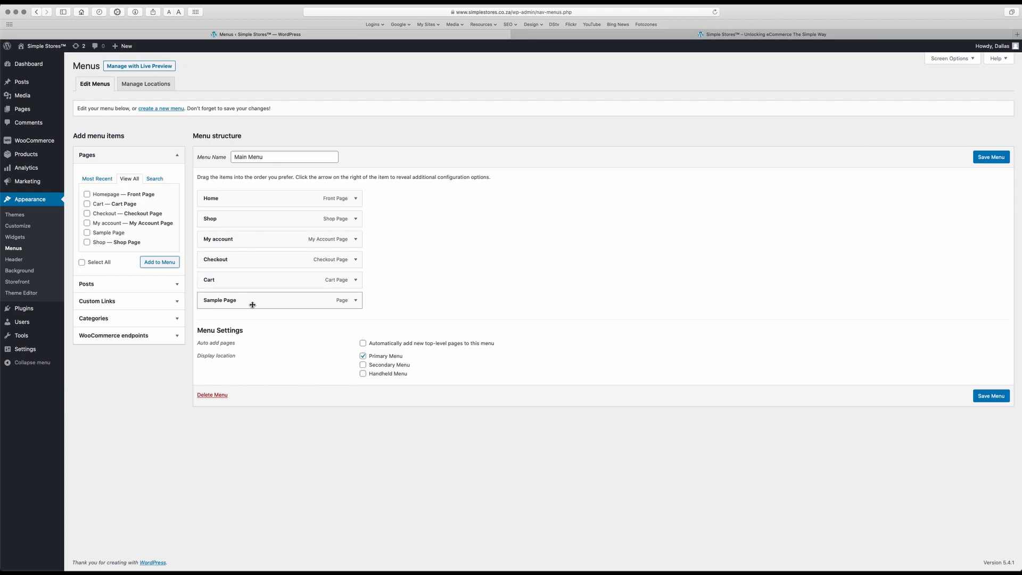
left_click_drag(253, 305, 242, 241)
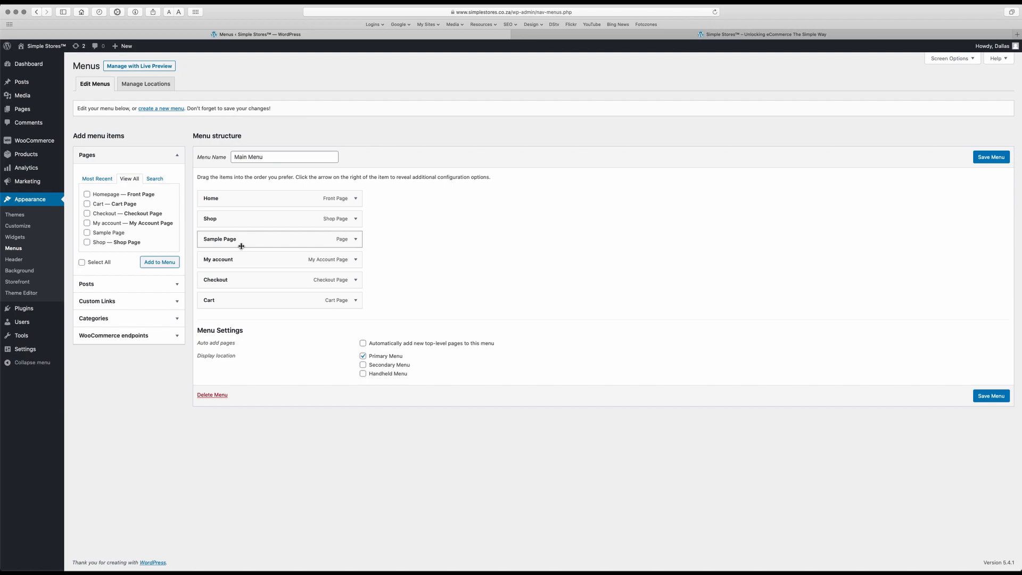
left_click(357, 240)
Replace the Sample Page item's Navigation Label with 'About US'.
left_click(240, 267)
left_click_drag(240, 267, 186, 264)
type("About US")
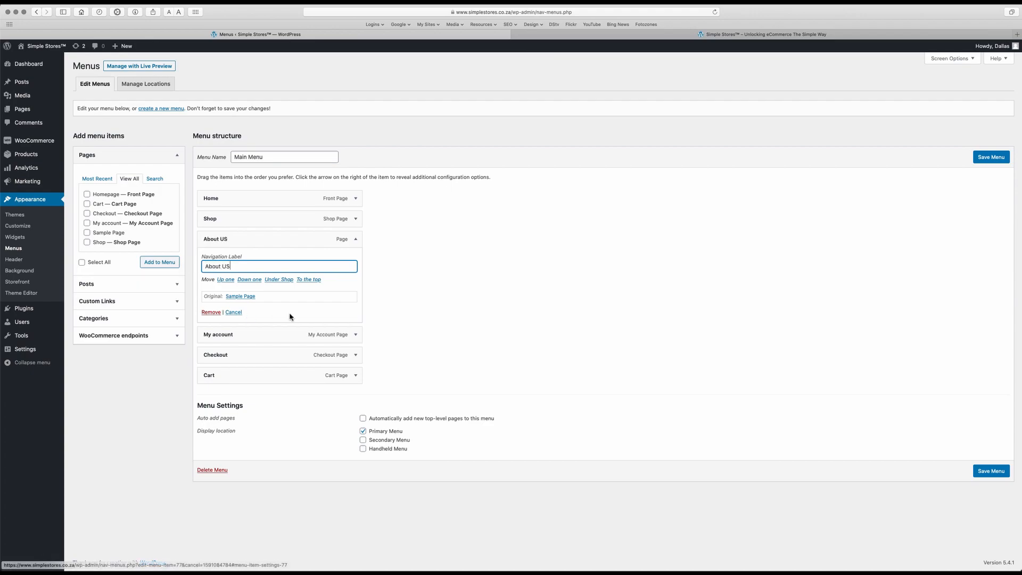
left_click(377, 298)
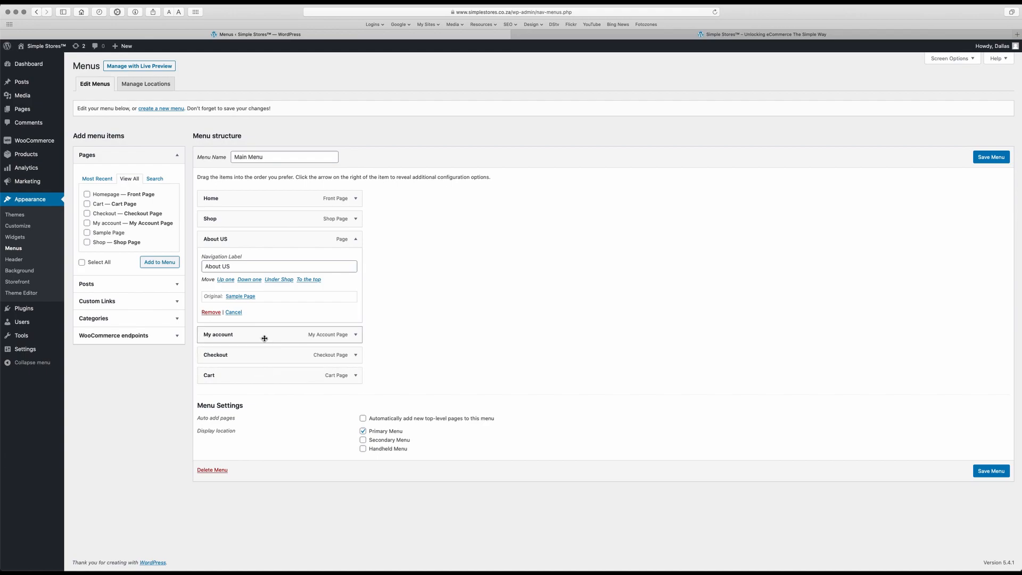
Indent Checkout under My account so Checkout and Cart become sub items, then save Main Menu.
left_click(355, 240)
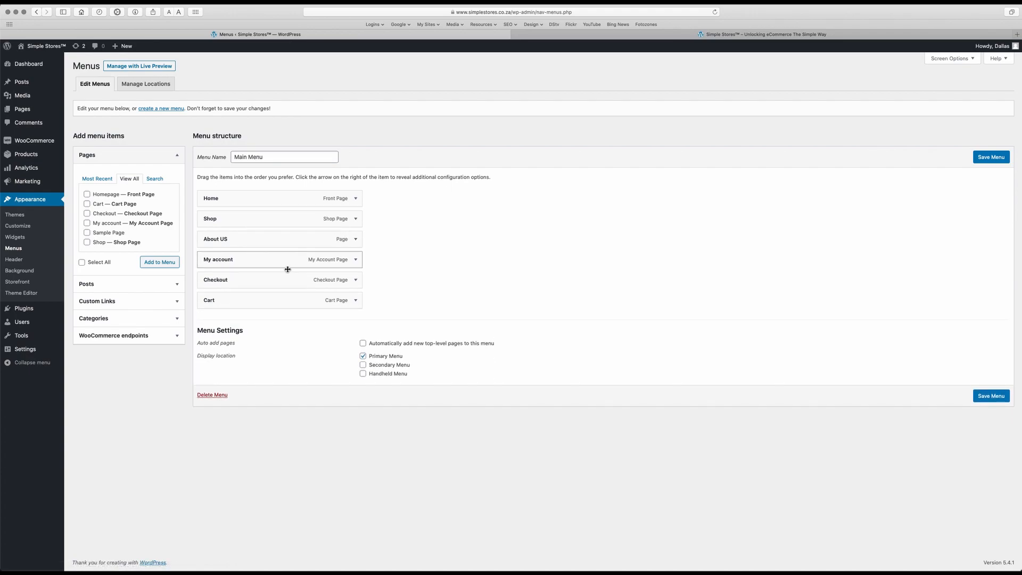
left_click_drag(242, 280, 241, 301)
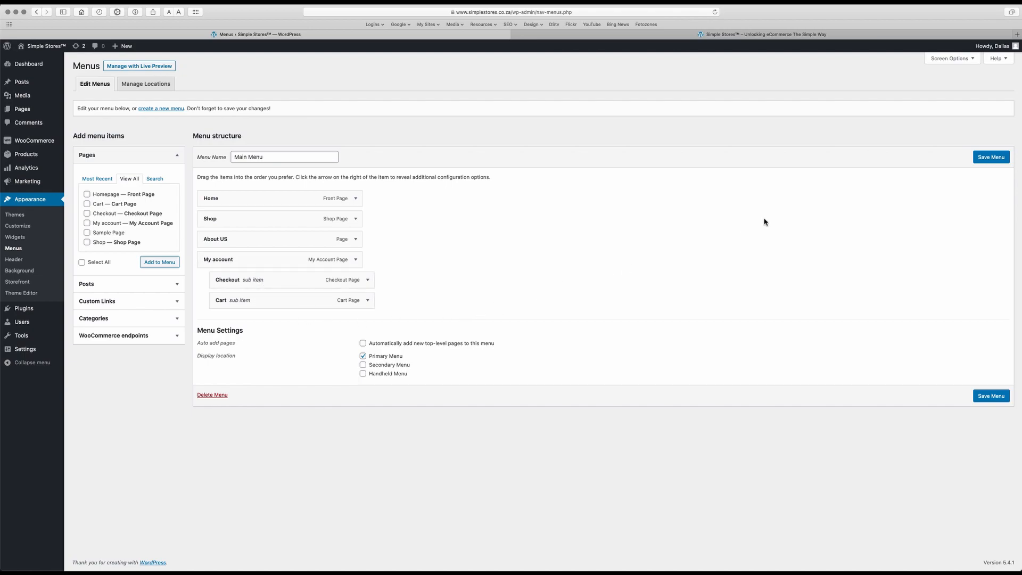
left_click(993, 157)
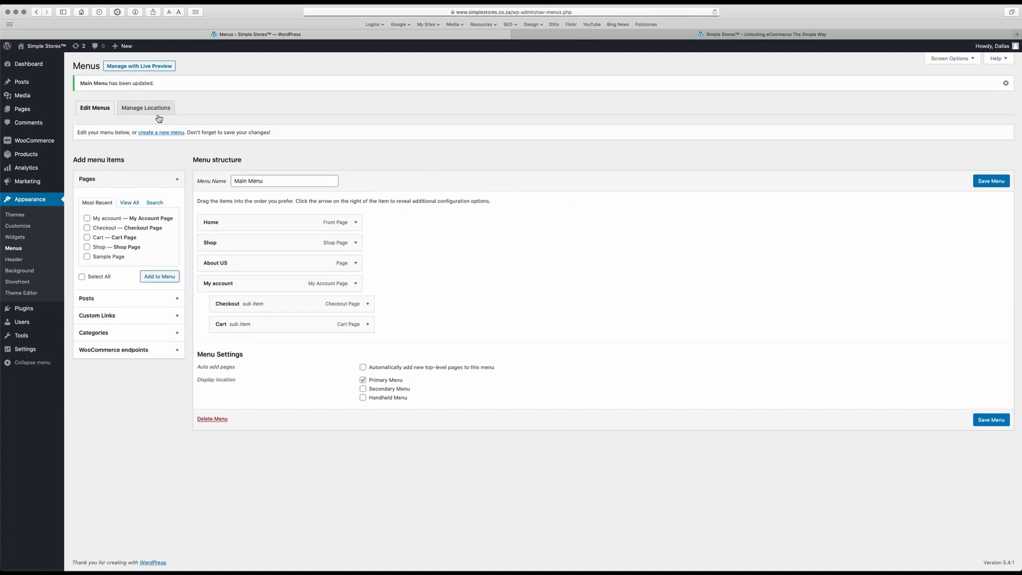
Open the Simple Stores storefront and check the header's My account dropdown with Checkout and Cart.
mouse_move(38, 45)
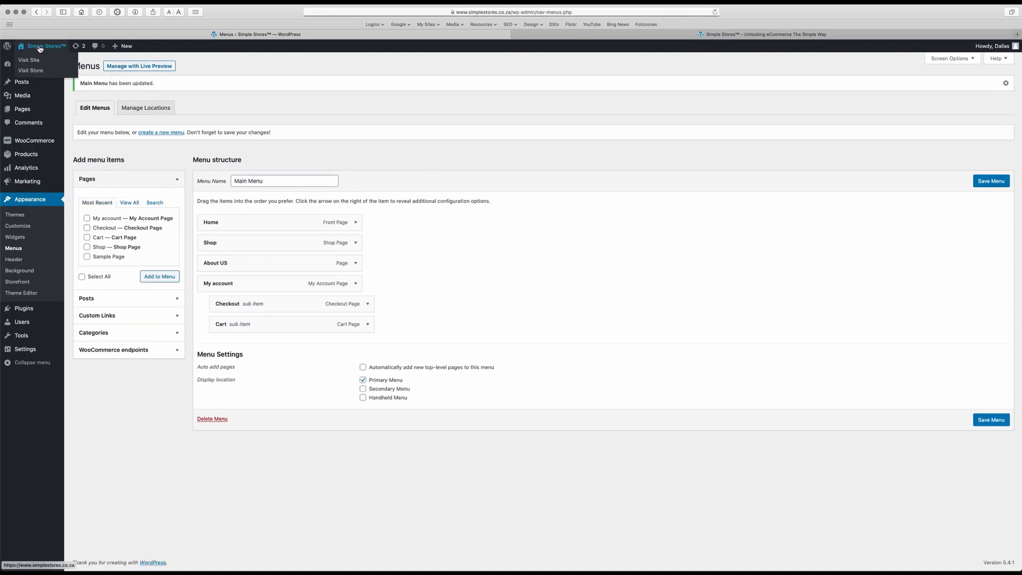
left_click(39, 47)
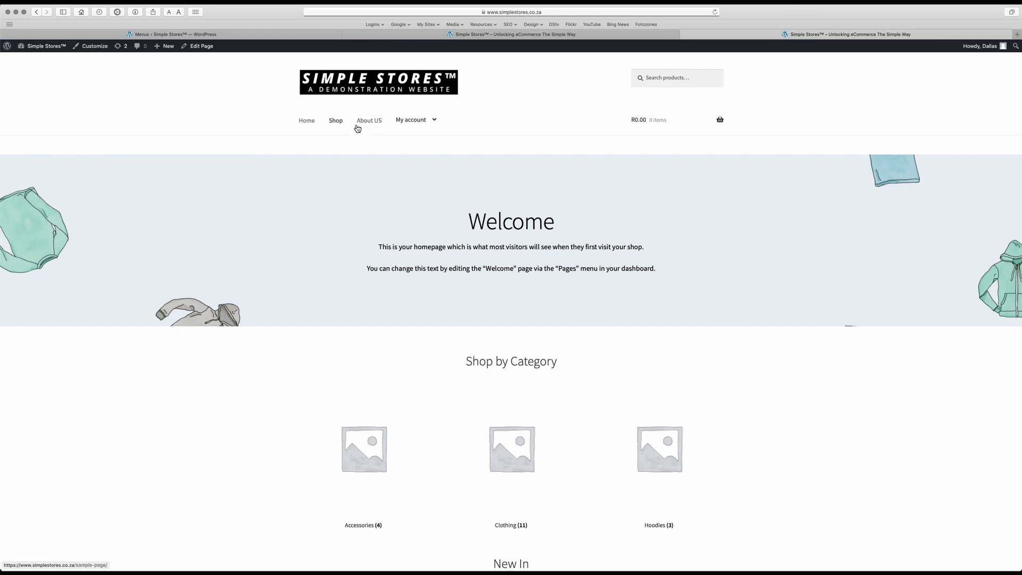
mouse_move(417, 126)
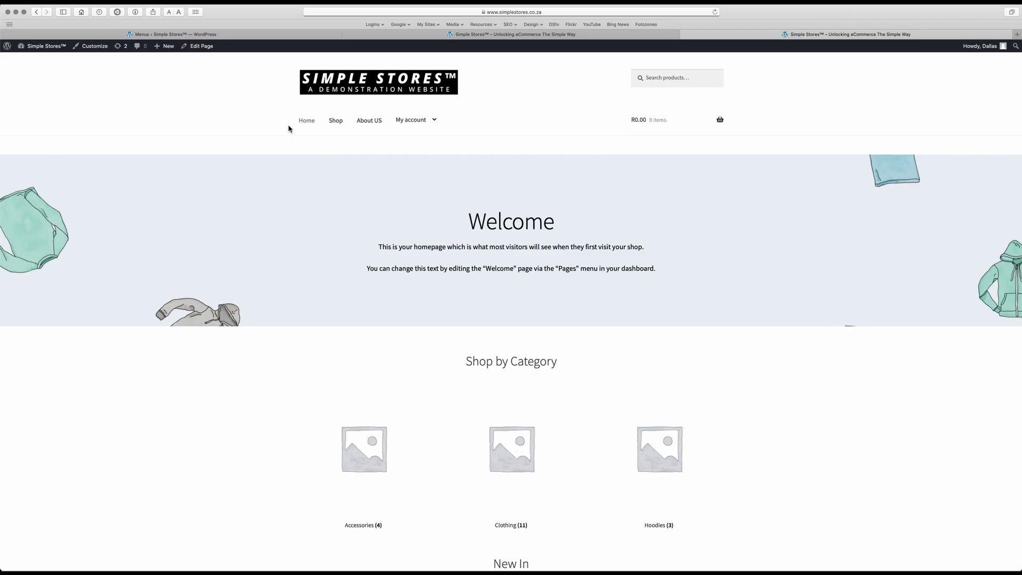
Move Checkout out of the My account submenu so Cart and Checkout are top-level, then save.
left_click(165, 34)
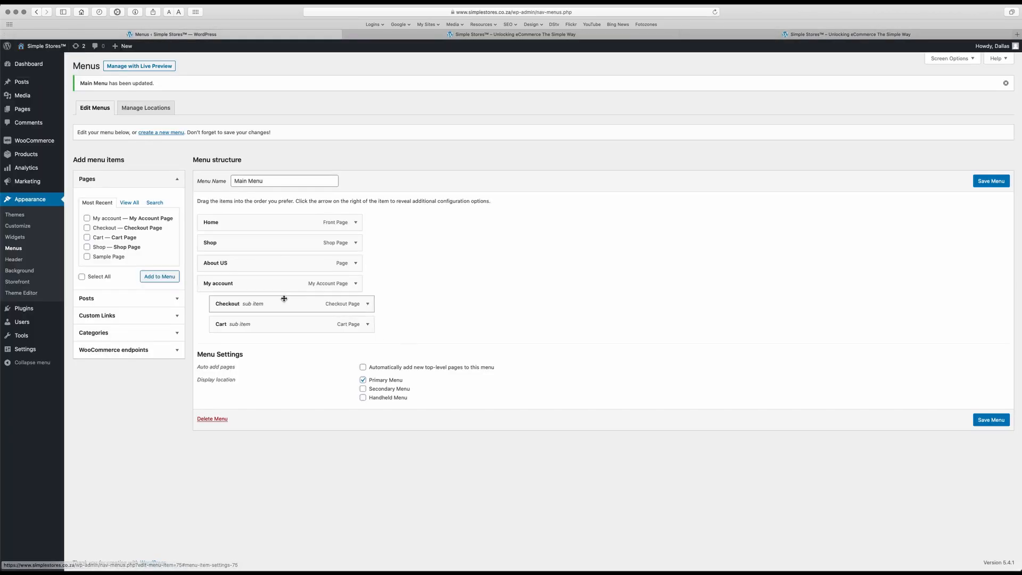
mouse_move(268, 301)
left_mouse_down()
mouse_move(248, 301)
mouse_move(251, 313)
mouse_move(208, 290)
mouse_move(254, 312)
mouse_move(239, 338)
mouse_move(222, 276)
mouse_move(229, 309)
mouse_move(211, 311)
mouse_move(240, 303)
mouse_move(155, 297)
mouse_move(326, 317)
mouse_move(272, 336)
mouse_move(255, 309)
left_mouse_up()
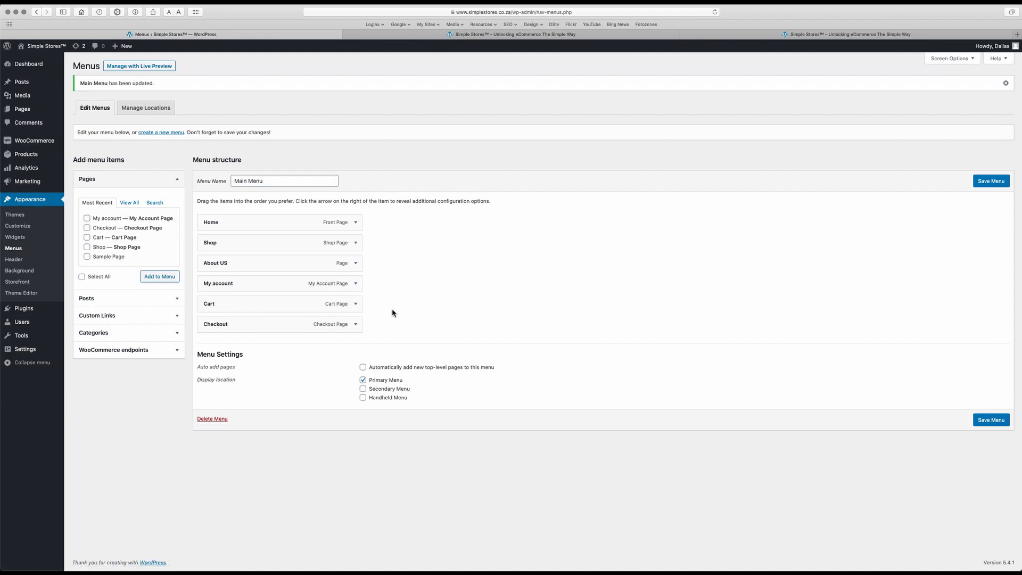
left_click(992, 182)
left_click(440, 35)
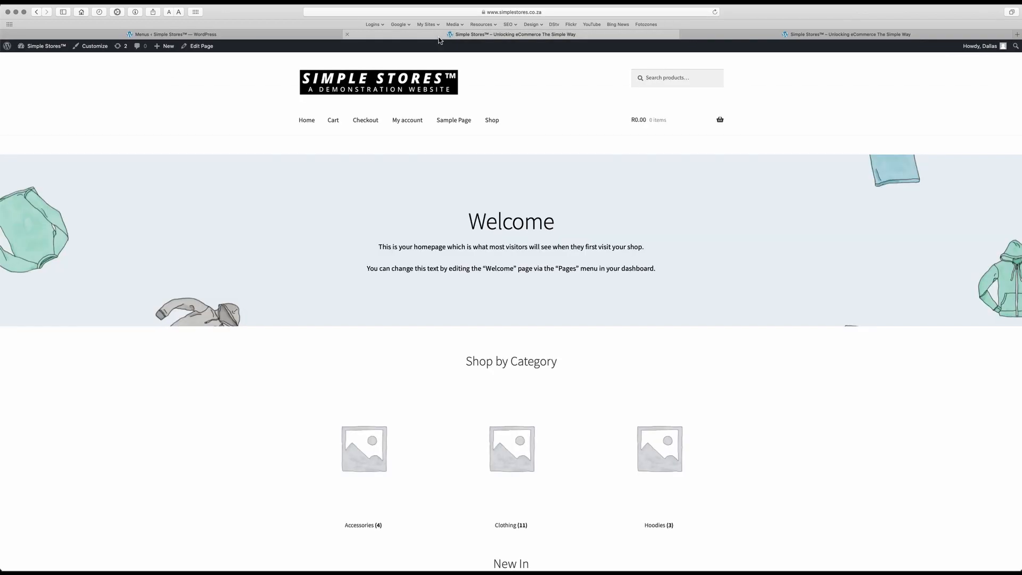
right_click(283, 176)
left_click(289, 187)
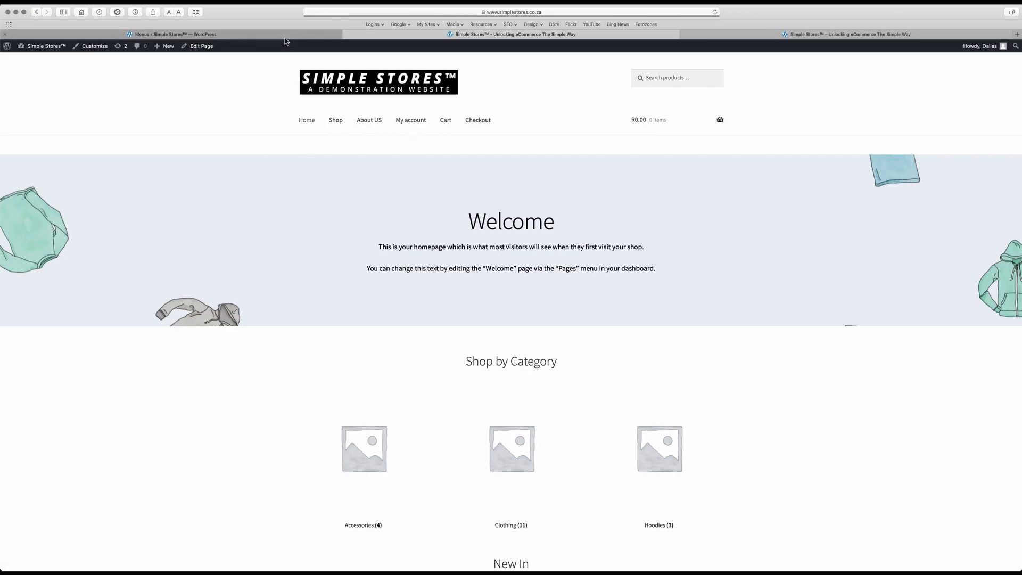
left_click(269, 34)
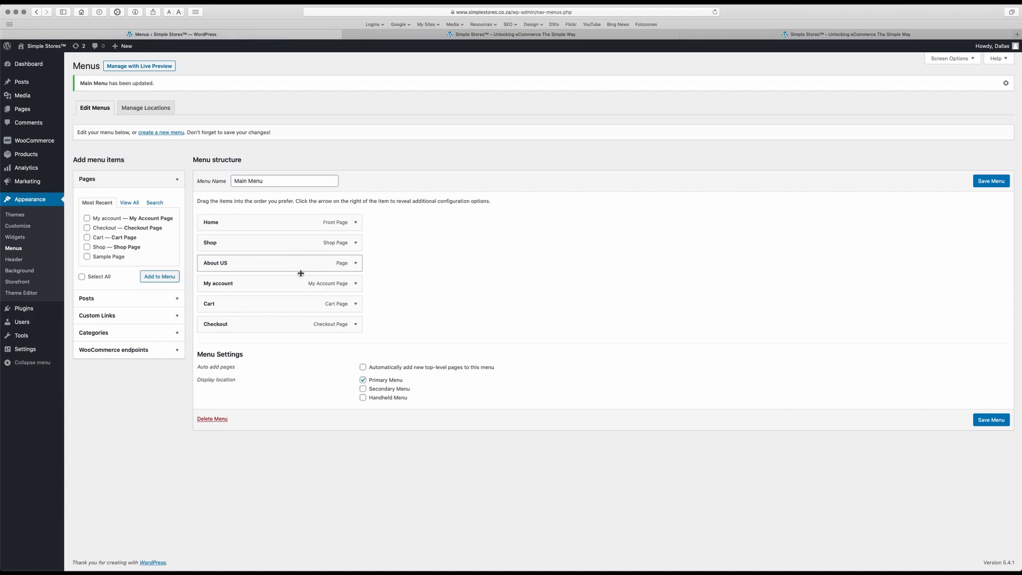
Correct the third item's label from 'About US' to 'About Us' and save Main Menu.
left_click(355, 264)
left_click(234, 291)
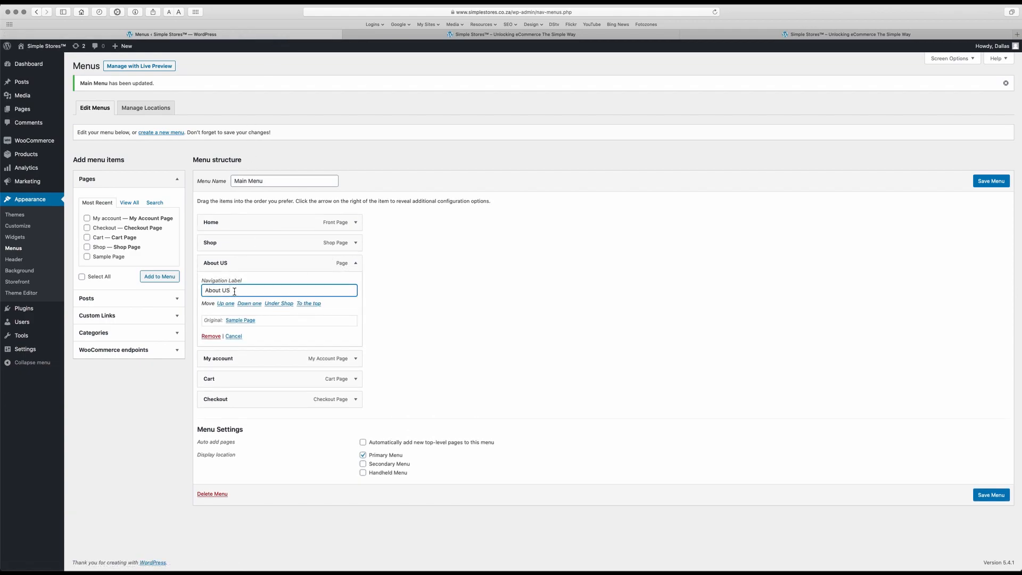
left_click(988, 180)
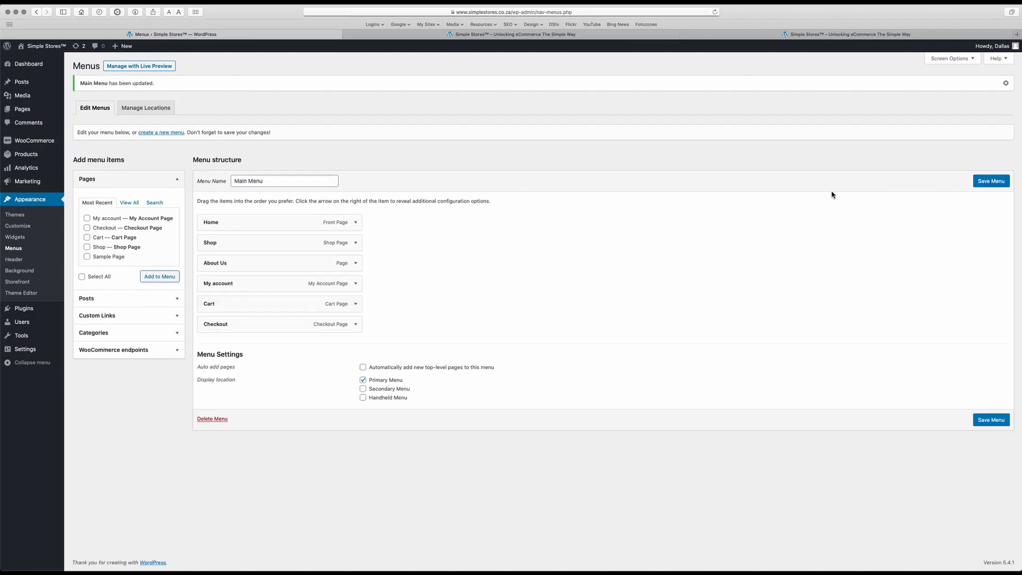
left_click(571, 35)
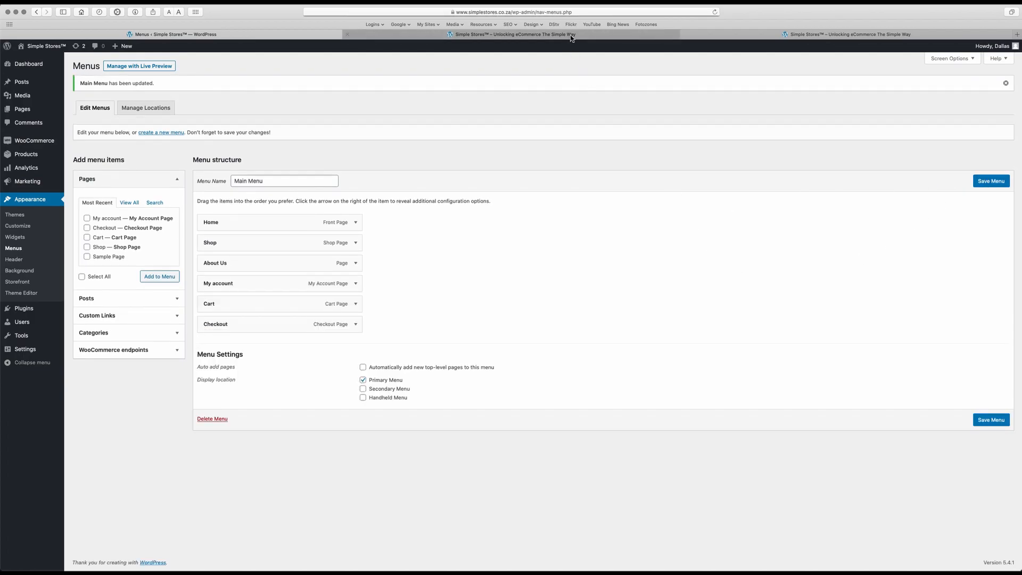
Reload the live Simple Stores page so the header shows About Us as the third link.
right_click(325, 193)
left_click(337, 199)
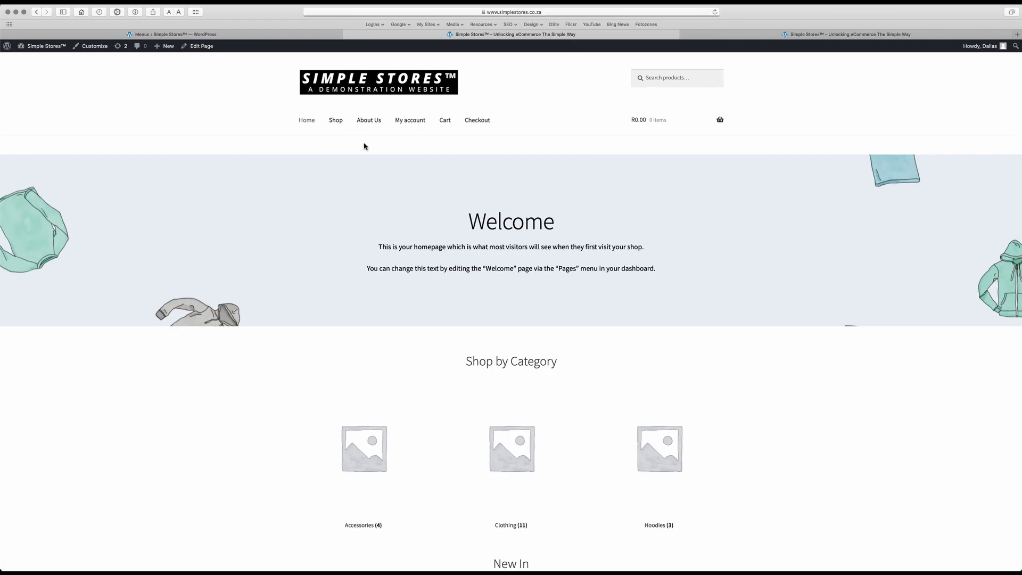